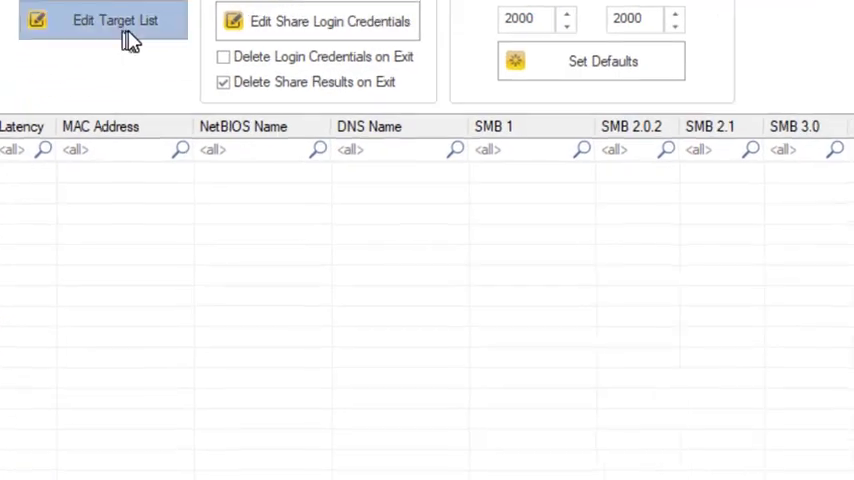
- Review the generated 192.168.2.1–254 target list and accept it
{"action": "left_click", "coordinate": [211, 87]}
{"action": "scroll", "coordinate": [600, 320], "scroll_direction": "down", "scroll_amount": 5}
{"action": "scroll", "coordinate": [600, 320], "scroll_direction": "down", "scroll_amount": 4}
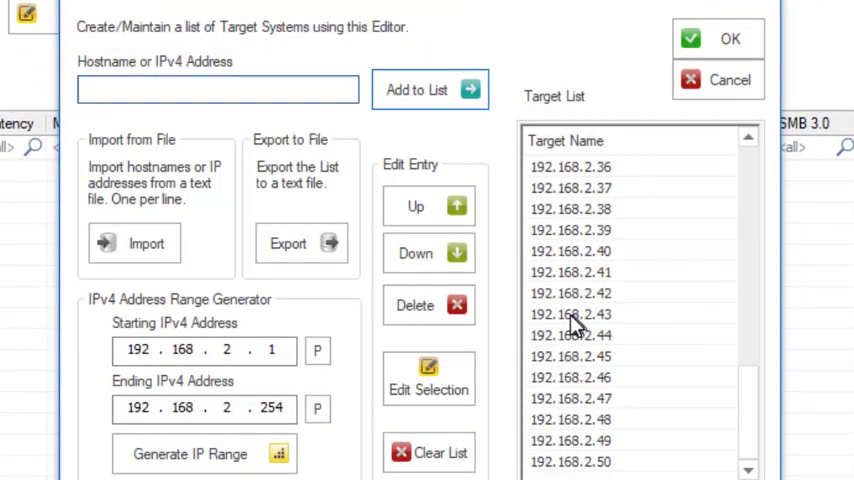
{"action": "left_click", "coordinate": [728, 38]}
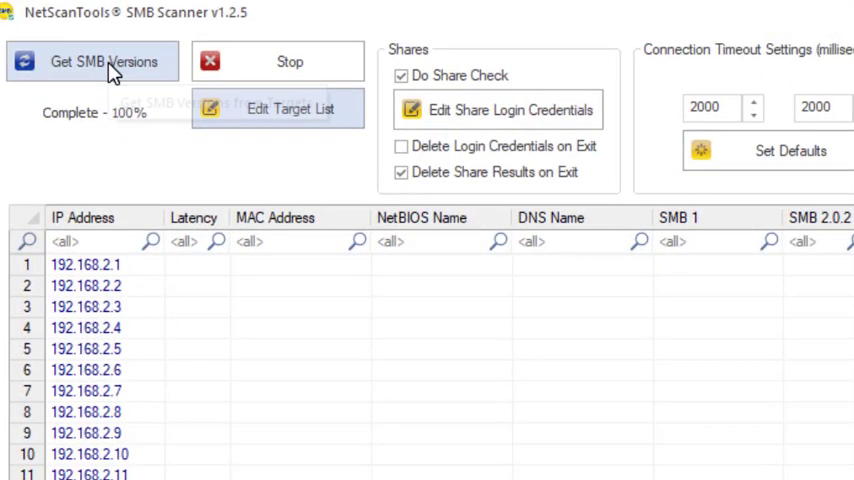
- Run Get SMB Versions on the 192.168.2.x targets to find QUAD, RED-LAPTOP-PC, new-dev and DEV-COMP
{"action": "left_click", "coordinate": [112, 72]}
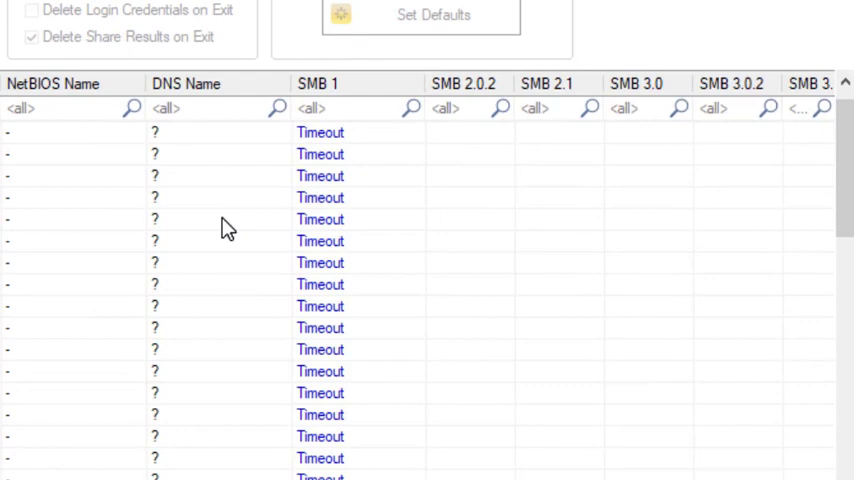
{"action": "scroll", "coordinate": [227, 228], "scroll_direction": "down", "scroll_amount": 3}
{"action": "scroll", "coordinate": [227, 228], "scroll_direction": "down", "scroll_amount": 3}
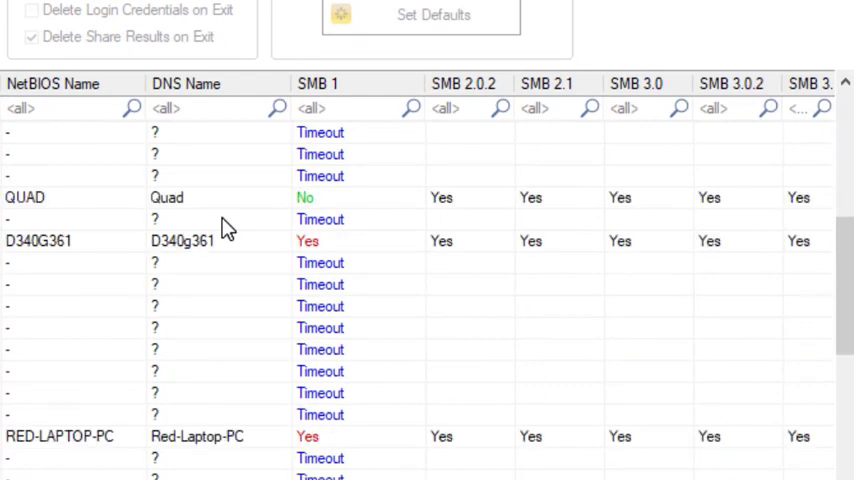
{"action": "scroll", "coordinate": [226, 228], "scroll_direction": "down", "scroll_amount": 3}
{"action": "scroll", "coordinate": [226, 228], "scroll_direction": "down", "scroll_amount": 3}
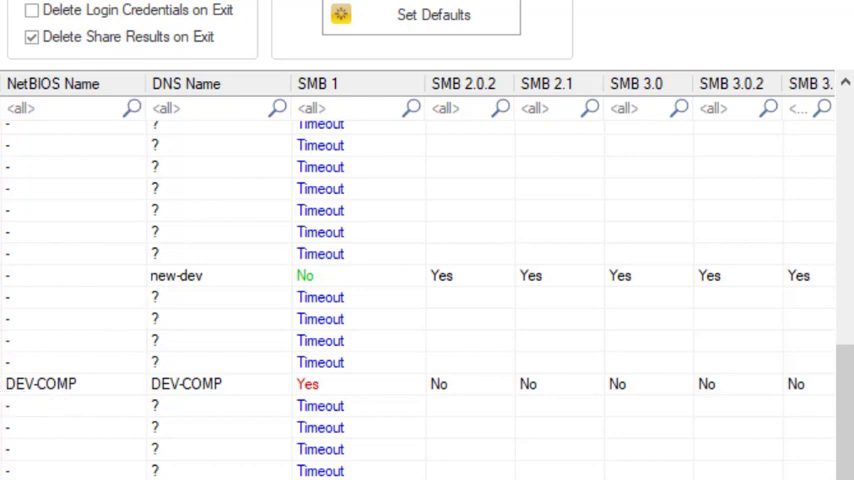
{"action": "left_click", "coordinate": [40, 383]}
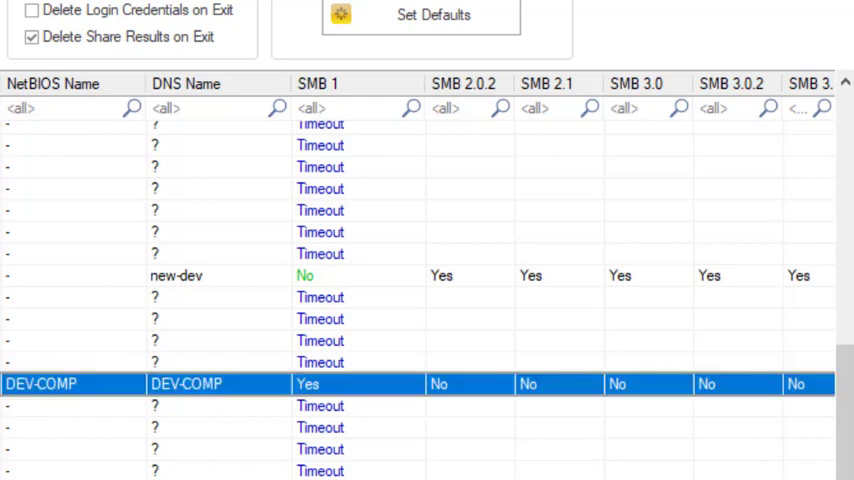
{"action": "left_click", "coordinate": [340, 390]}
{"action": "left_click", "coordinate": [450, 425]}
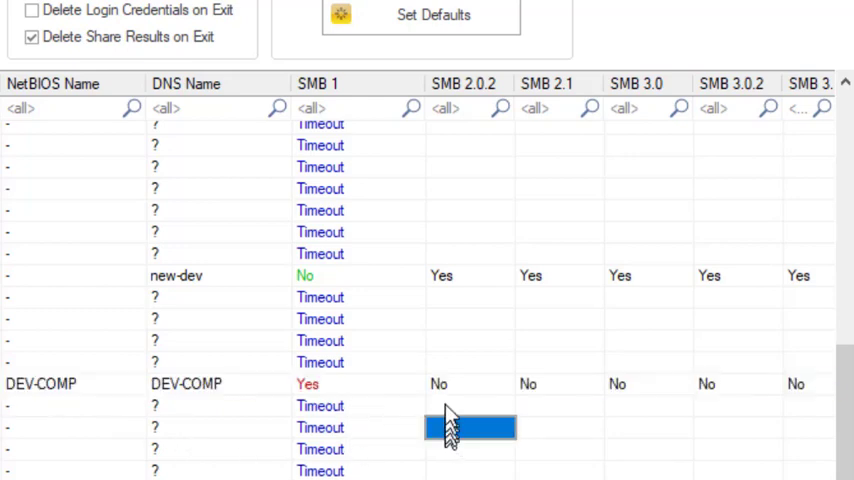
{"action": "left_click", "coordinate": [455, 386]}
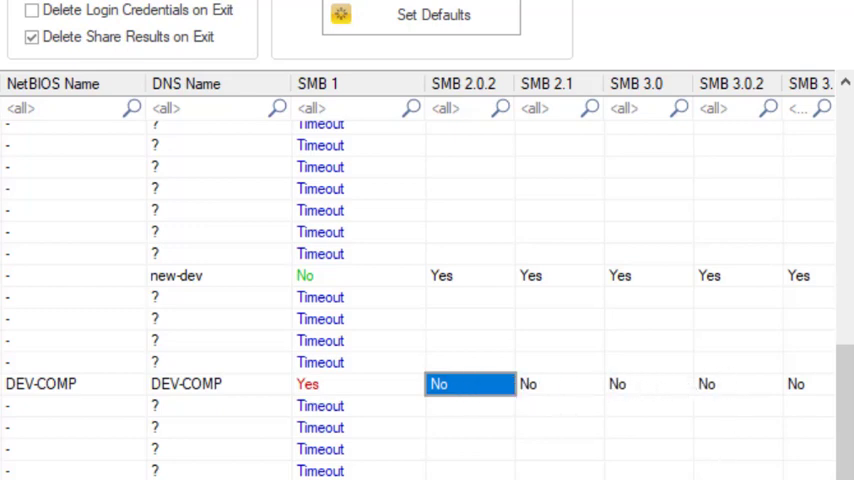
{"action": "scroll", "coordinate": [720, 383], "scroll_direction": "right", "scroll_amount": 3}
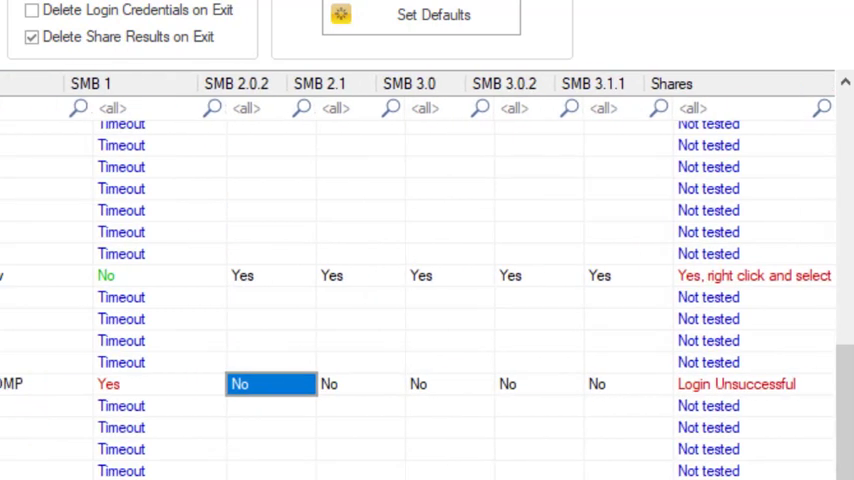
{"action": "scroll", "coordinate": [320, 290], "scroll_direction": "left", "scroll_amount": 3}
{"action": "left_click", "coordinate": [315, 278]}
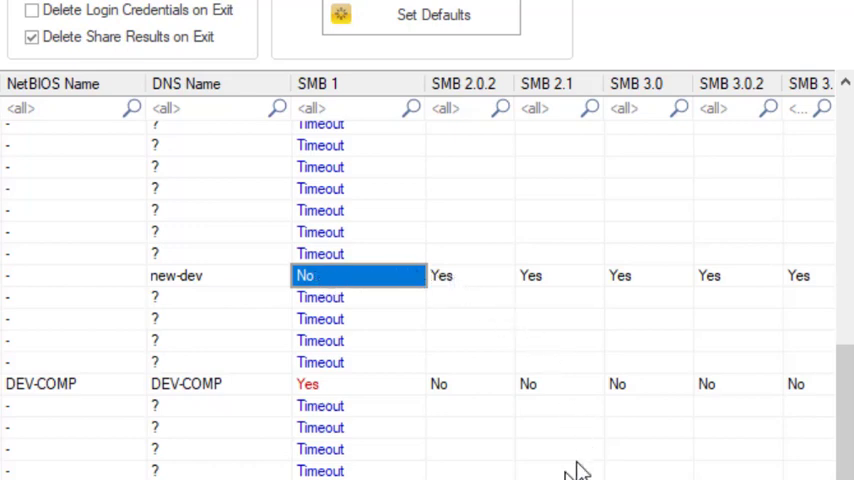
{"action": "scroll", "coordinate": [580, 470], "scroll_direction": "right", "scroll_amount": 3}
{"action": "scroll", "coordinate": [580, 470], "scroll_direction": "left", "scroll_amount": 2}
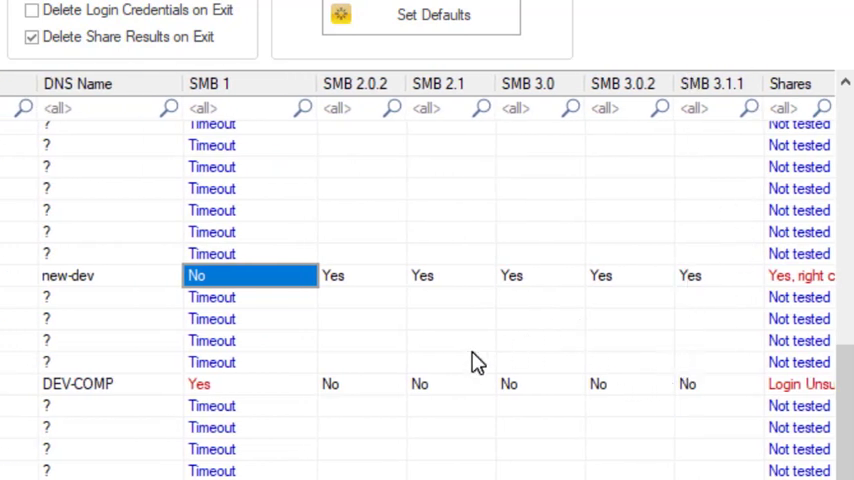
{"action": "scroll", "coordinate": [478, 362], "scroll_direction": "up", "scroll_amount": 4}
{"action": "scroll", "coordinate": [478, 362], "scroll_direction": "up", "scroll_amount": 4}
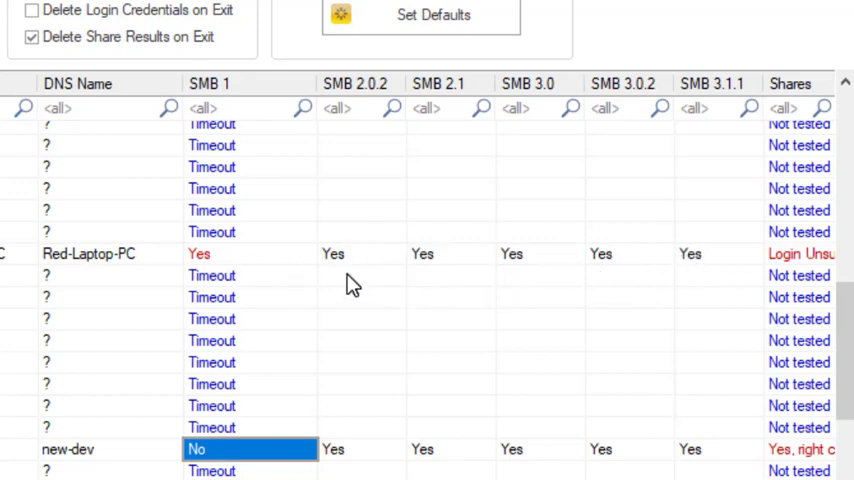
{"action": "scroll", "coordinate": [350, 285], "scroll_direction": "up", "scroll_amount": 3}
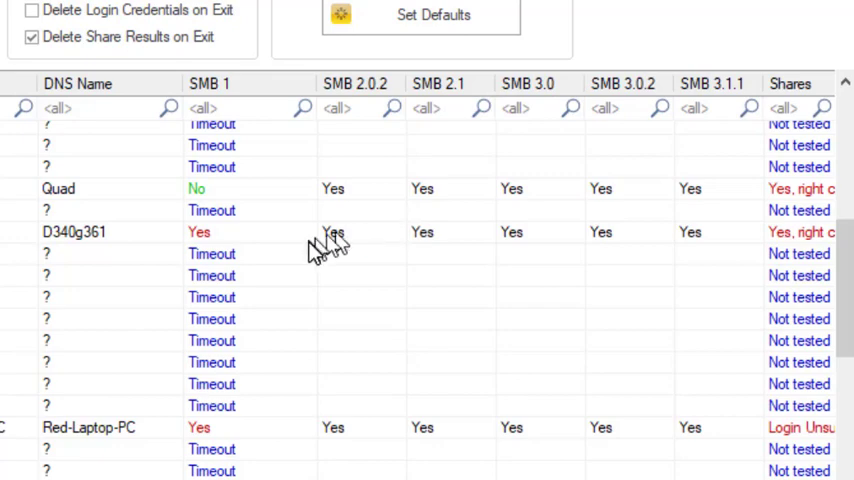
{"action": "scroll", "coordinate": [315, 255], "scroll_direction": "down", "scroll_amount": 3}
{"action": "scroll", "coordinate": [315, 255], "scroll_direction": "down", "scroll_amount": 1}
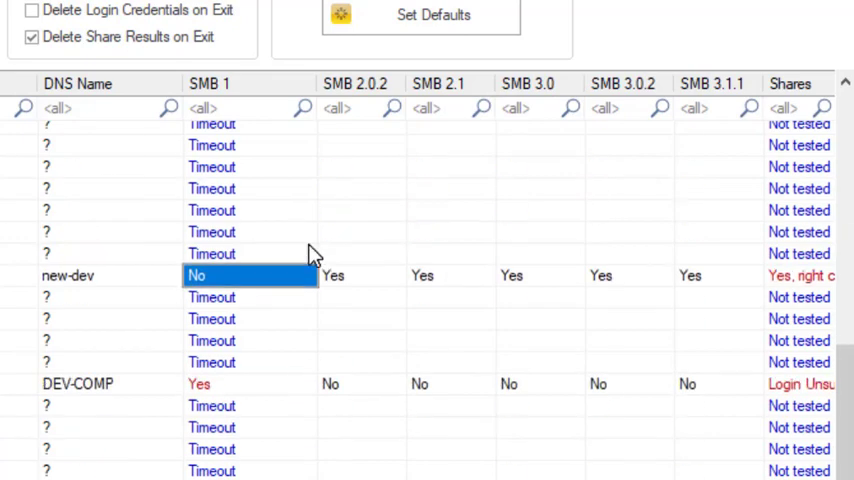
{"action": "scroll", "coordinate": [243, 404], "scroll_direction": "up", "scroll_amount": 3}
{"action": "scroll", "coordinate": [243, 404], "scroll_direction": "up", "scroll_amount": 3}
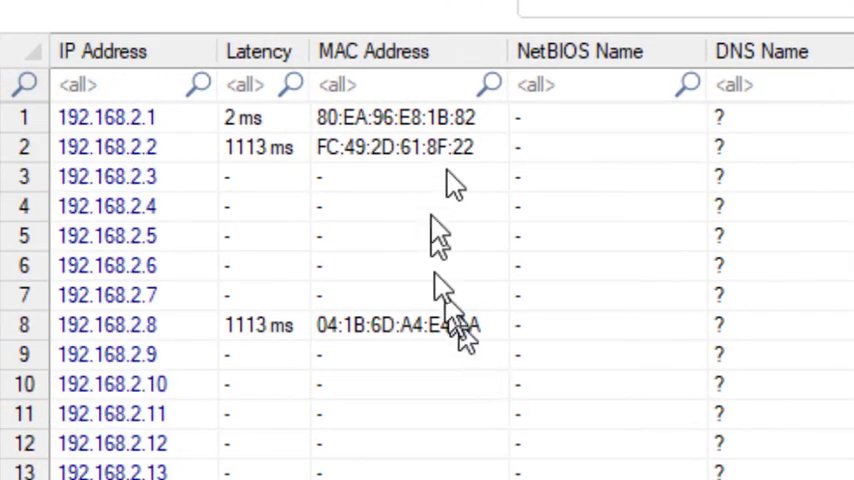
{"action": "scroll", "coordinate": [474, 195], "scroll_direction": "down", "scroll_amount": 8}
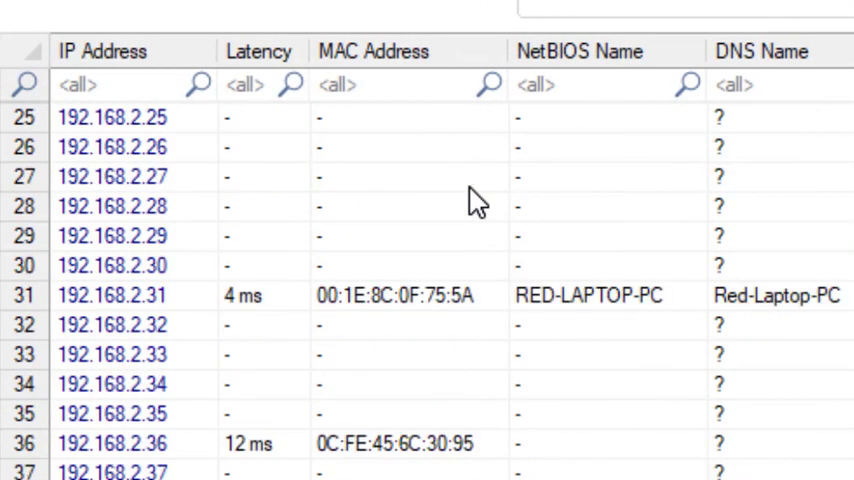
{"action": "scroll", "coordinate": [477, 200], "scroll_direction": "up", "scroll_amount": 1}
{"action": "scroll", "coordinate": [477, 200], "scroll_direction": "down", "scroll_amount": 3}
{"action": "scroll", "coordinate": [477, 200], "scroll_direction": "down", "scroll_amount": 1}
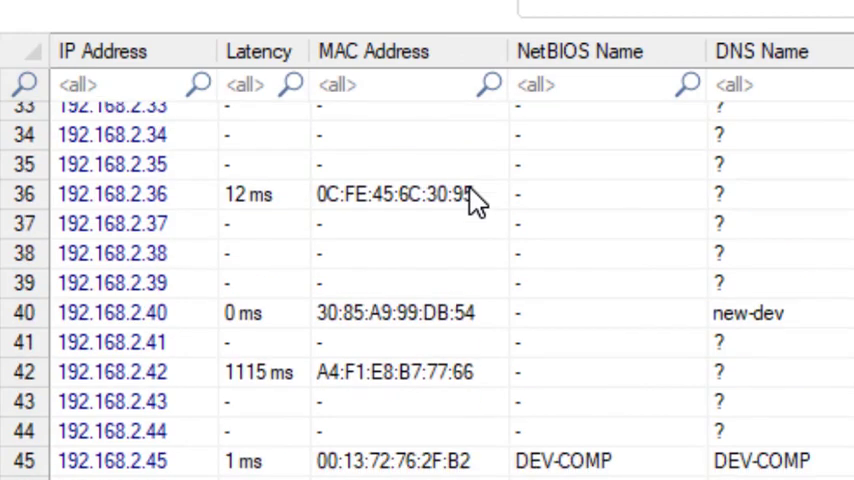
{"action": "scroll", "coordinate": [477, 200], "scroll_direction": "up", "scroll_amount": 10}
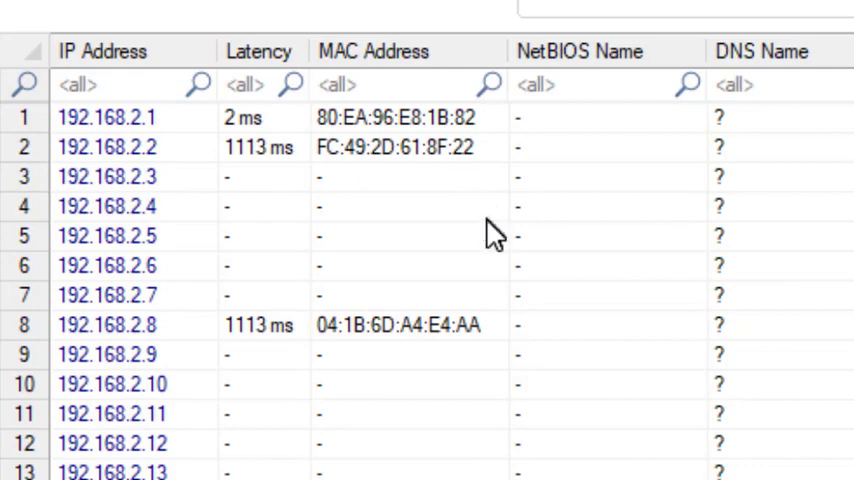
{"action": "scroll", "coordinate": [490, 230], "scroll_direction": "down", "scroll_amount": 3}
{"action": "scroll", "coordinate": [500, 236], "scroll_direction": "down", "scroll_amount": 6}
{"action": "scroll", "coordinate": [500, 236], "scroll_direction": "down", "scroll_amount": 1}
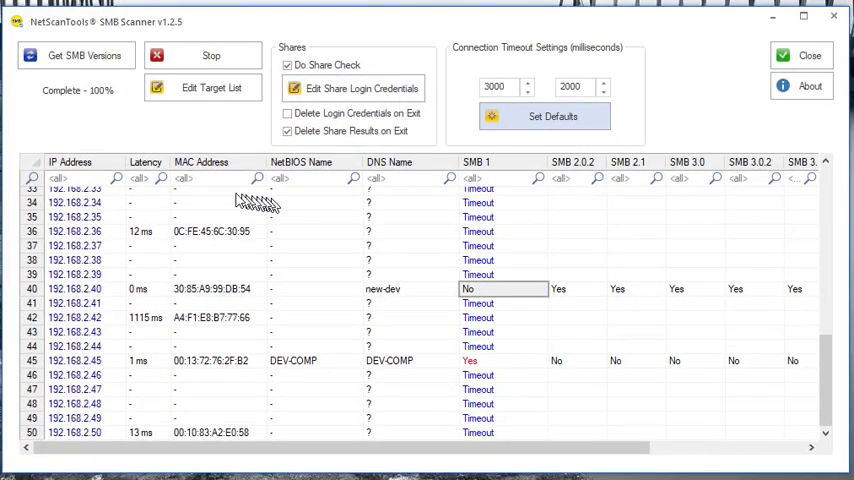
- Rerun the SMB version scan with the 3000 ms timeout and inspect hosts 192.168.2.50 and 192.168.2.36's No SMB - Rejected result
{"action": "left_click", "coordinate": [84, 55]}
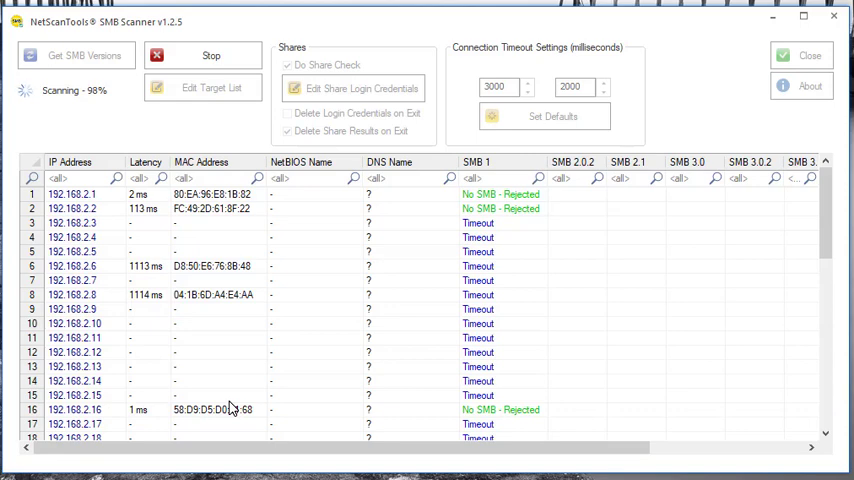
{"action": "scroll", "coordinate": [283, 360], "scroll_direction": "down", "scroll_amount": 2}
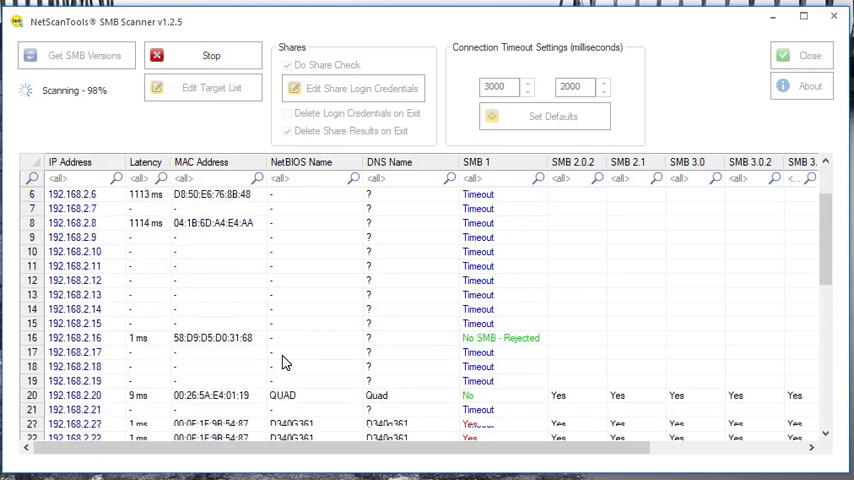
{"action": "scroll", "coordinate": [283, 360], "scroll_direction": "down", "scroll_amount": 5}
{"action": "scroll", "coordinate": [283, 360], "scroll_direction": "down", "scroll_amount": 4}
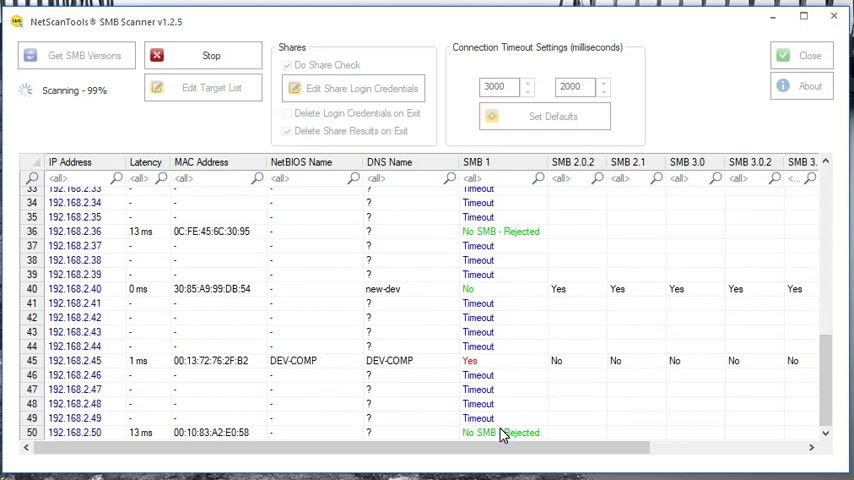
{"action": "left_click", "coordinate": [90, 433]}
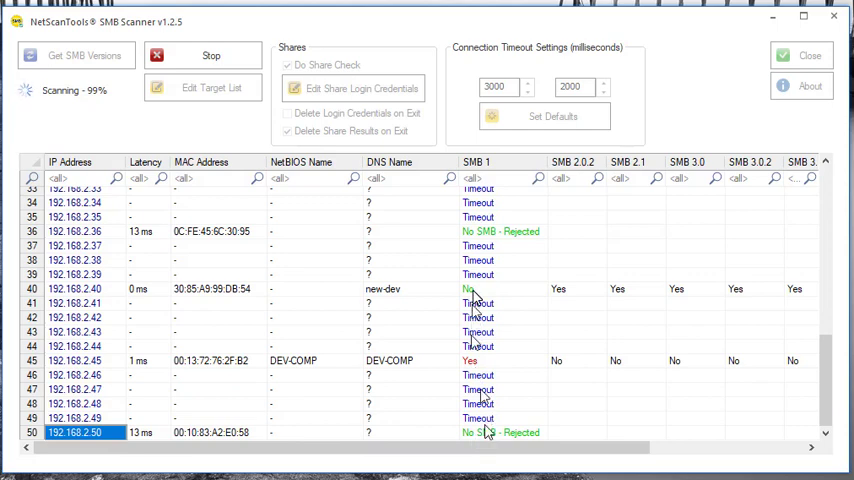
{"action": "left_click", "coordinate": [480, 232]}
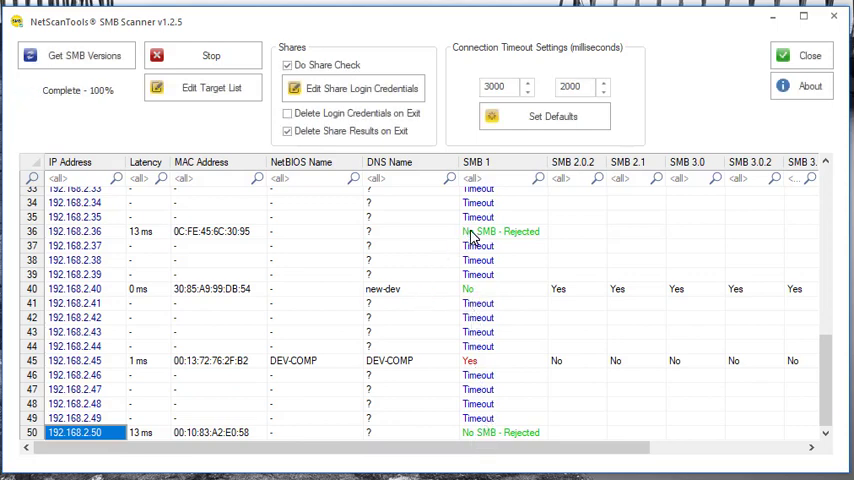